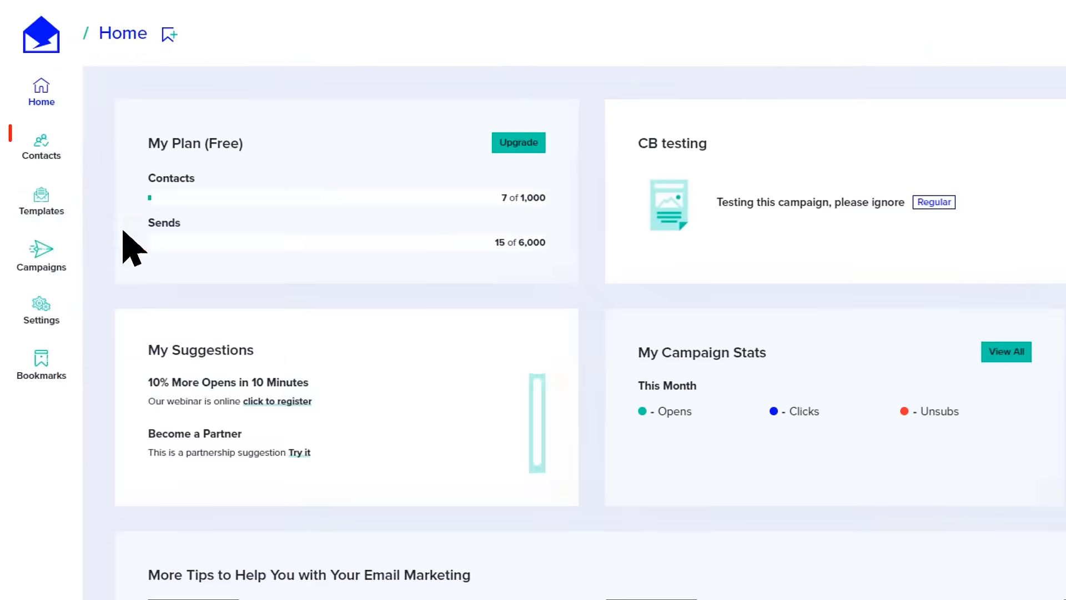
- Upload Contact List Demo.xlsx through Contacts > Add Contacts to reach field matching
{"action": "left_click", "coordinate": [47, 150]}
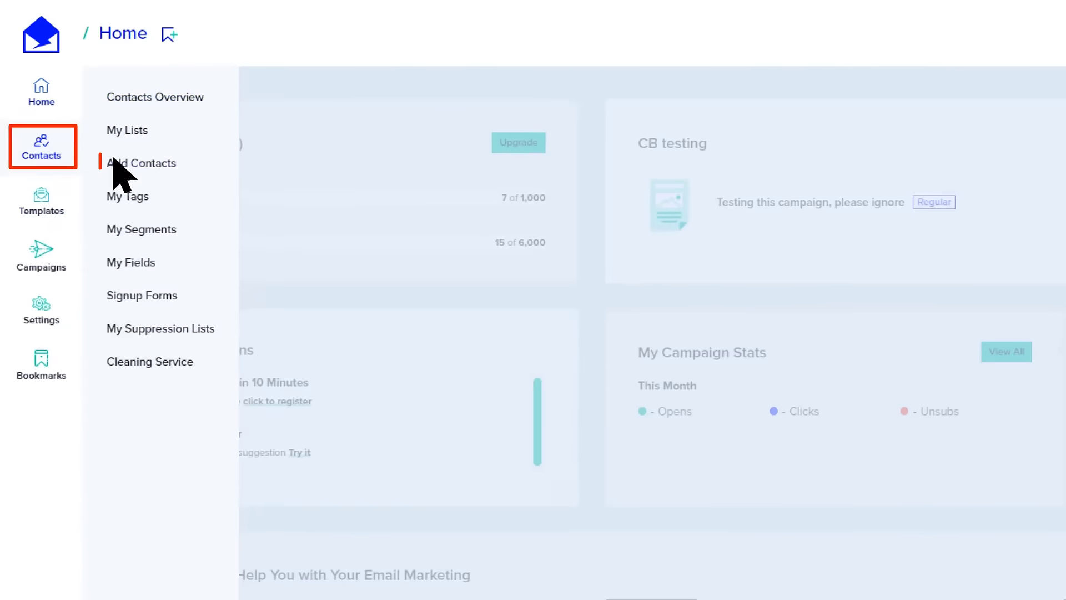
{"action": "left_click", "coordinate": [147, 163]}
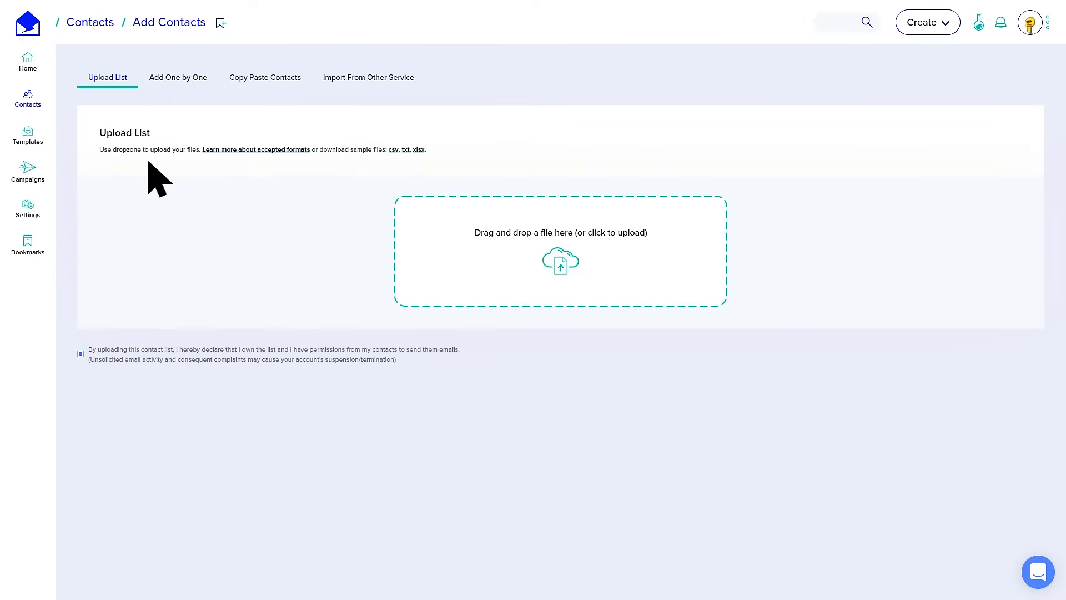
{"action": "left_click_drag", "start_coordinate": [160, 179], "coordinate": [467, 298]}
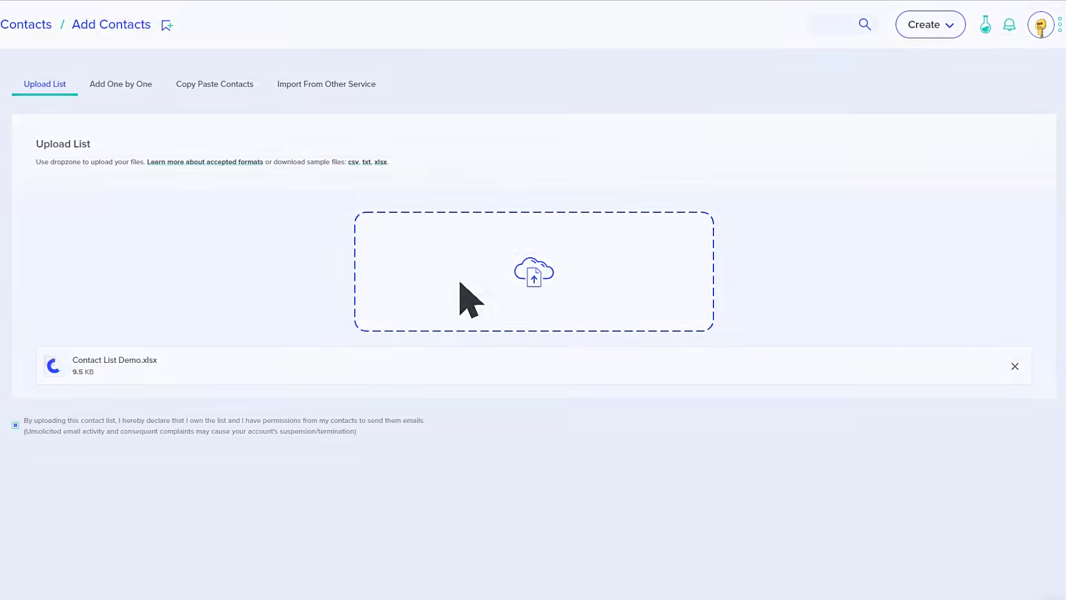
- Map the three uploaded columns to First Name, Email and Phone number
{"action": "left_click", "coordinate": [233, 310]}
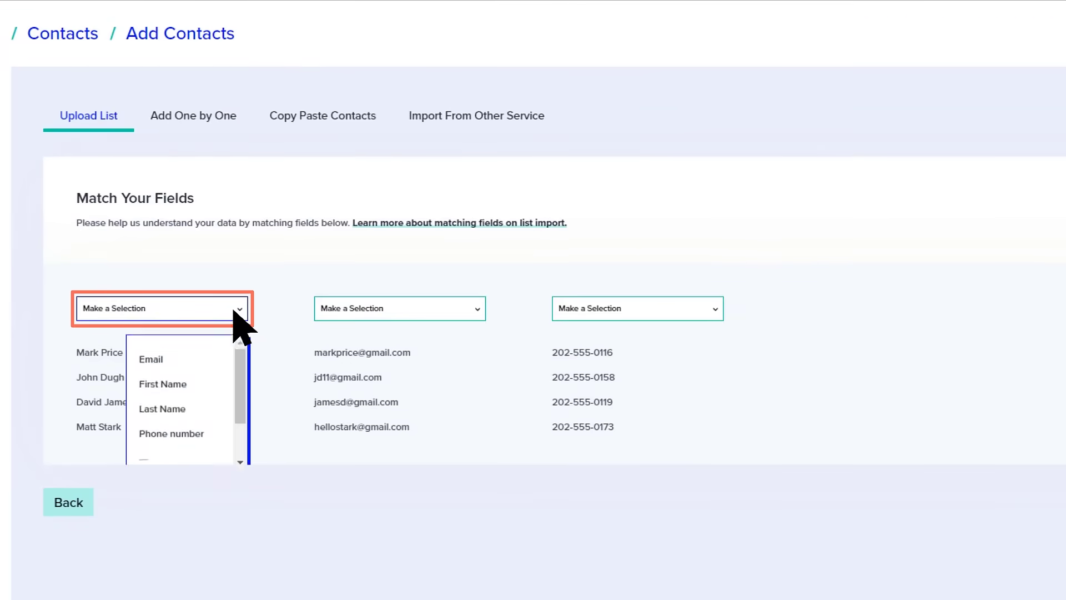
{"action": "left_click", "coordinate": [185, 374]}
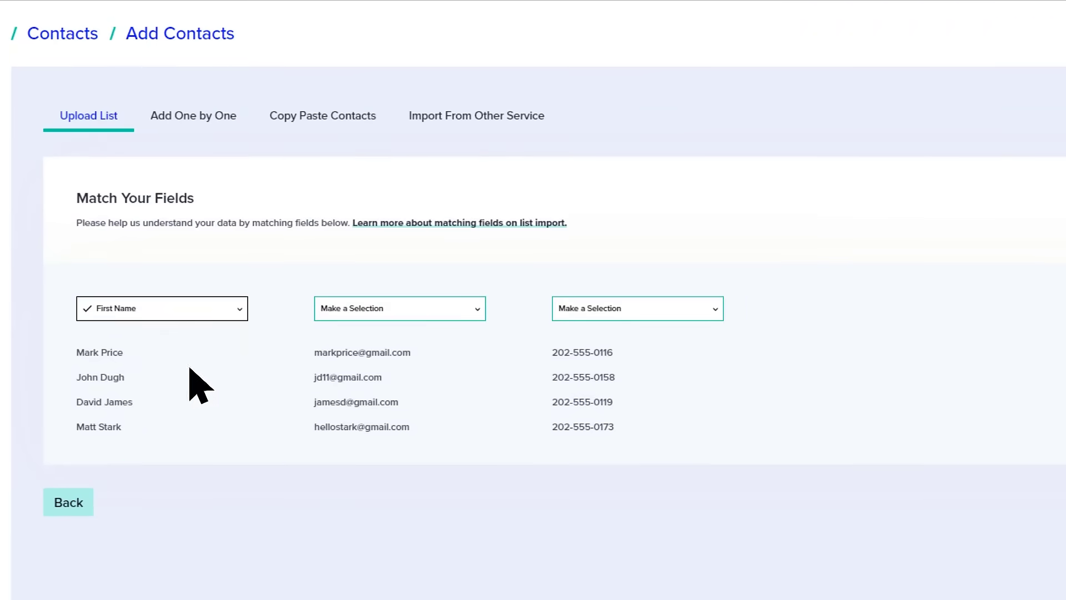
{"action": "left_click", "coordinate": [468, 315]}
{"action": "left_click", "coordinate": [409, 348]}
{"action": "left_click", "coordinate": [715, 314]}
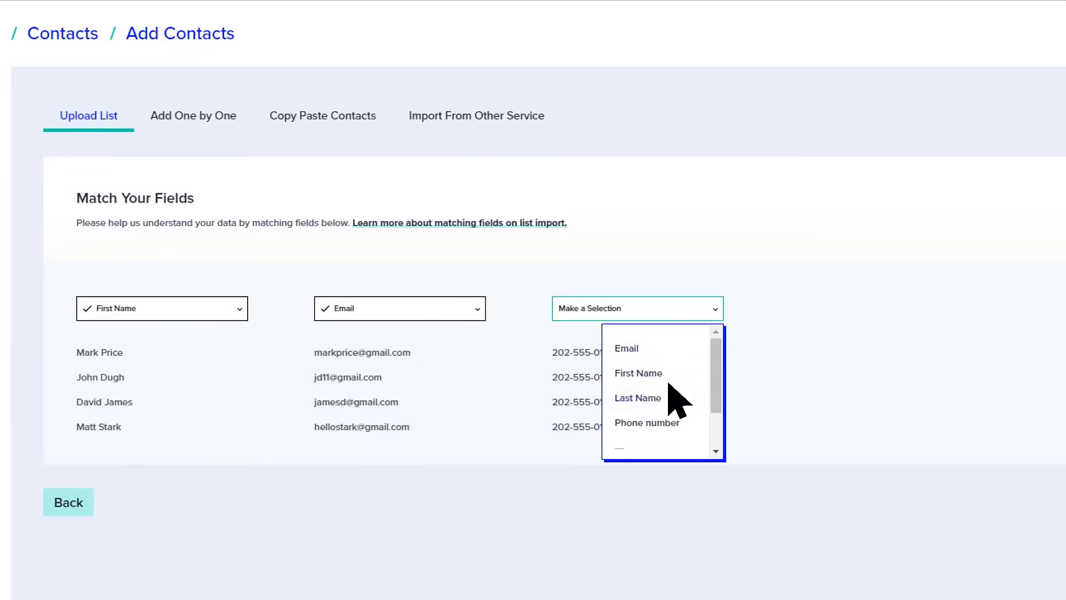
{"action": "left_click", "coordinate": [667, 422]}
- Recheck the names column stays First Name and continue to saving the 5 contacts
{"action": "left_click", "coordinate": [239, 315]}
{"action": "left_click_drag", "start_coordinate": [241, 350], "coordinate": [241, 395]}
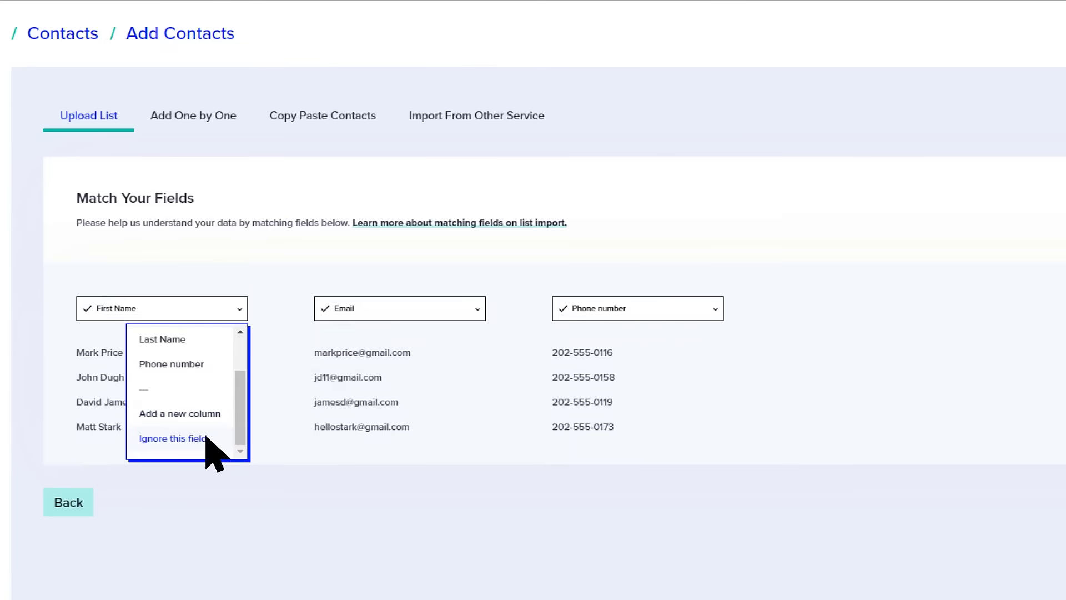
{"action": "key", "text": "Escape"}
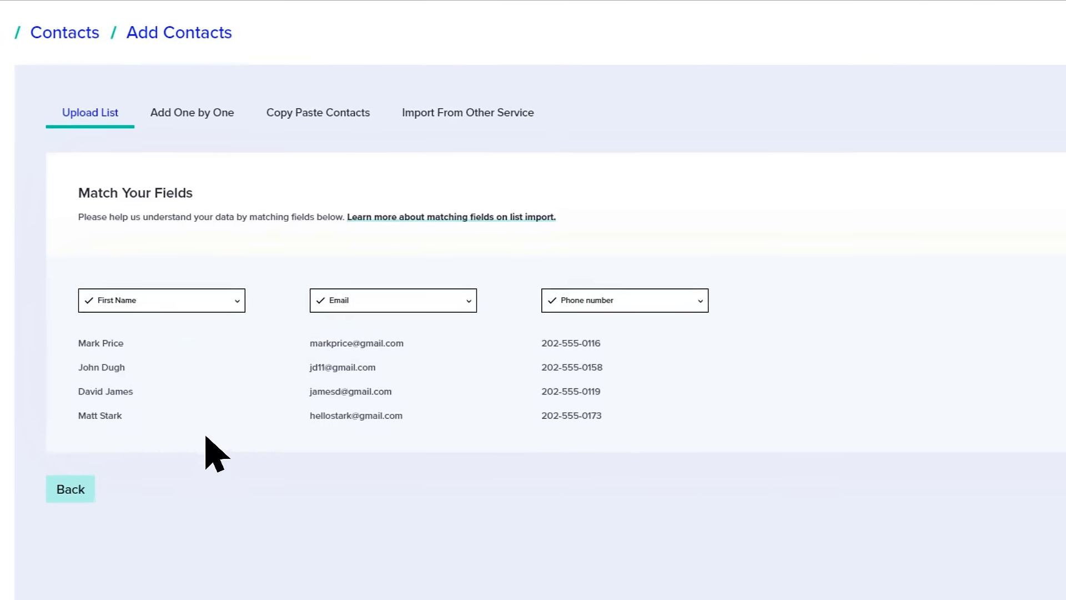
{"action": "left_click", "coordinate": [1015, 340]}
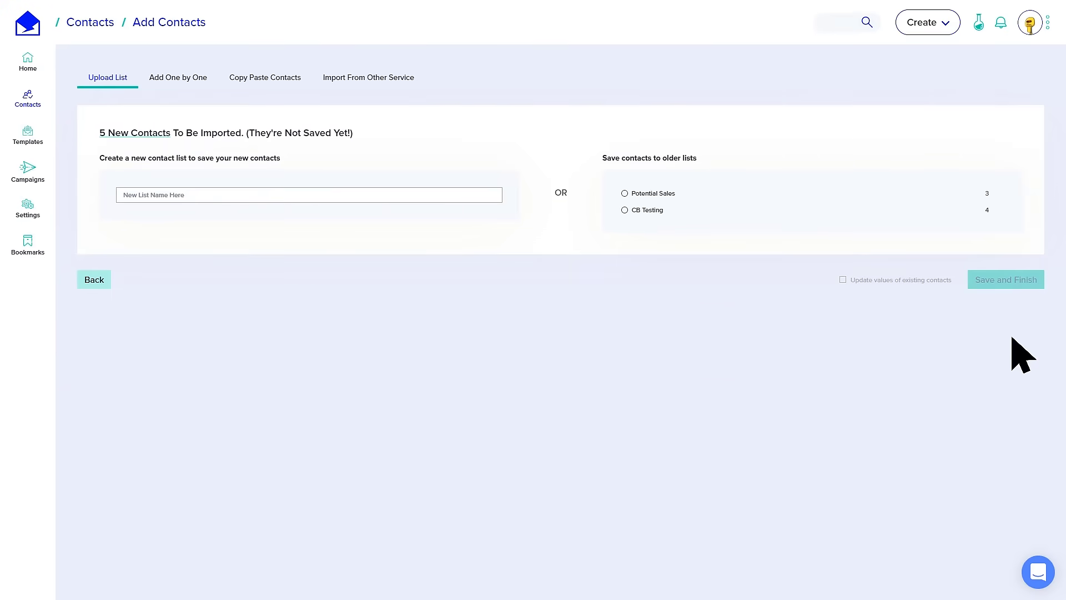
- Save the 5 imported contacts as a new list named Sales Lead
{"action": "left_click", "coordinate": [216, 191]}
{"action": "type", "text": "Sales Lea"}
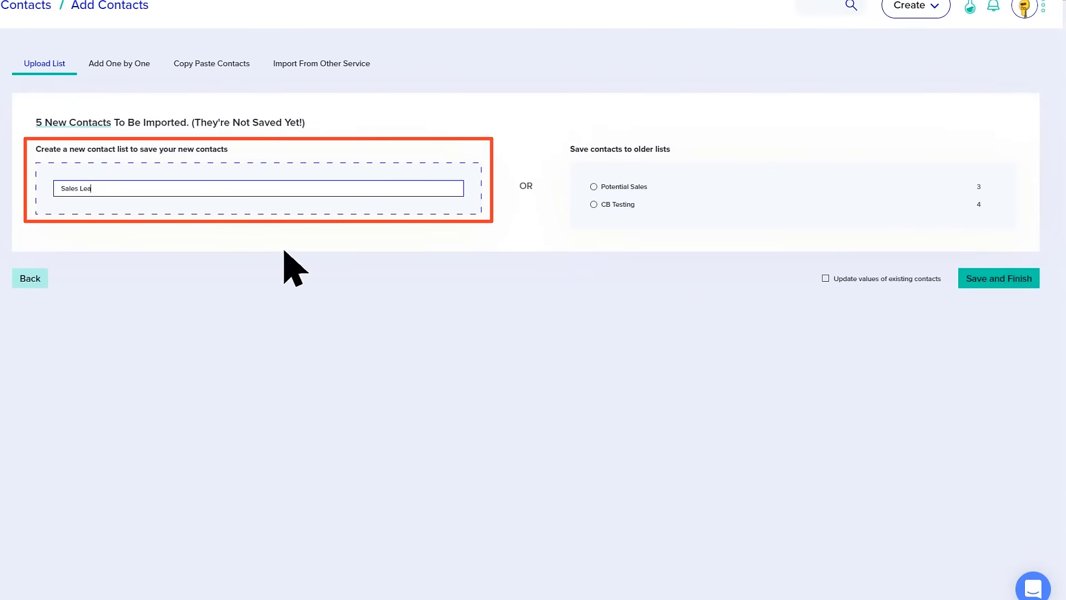
{"action": "type", "text": "d"}
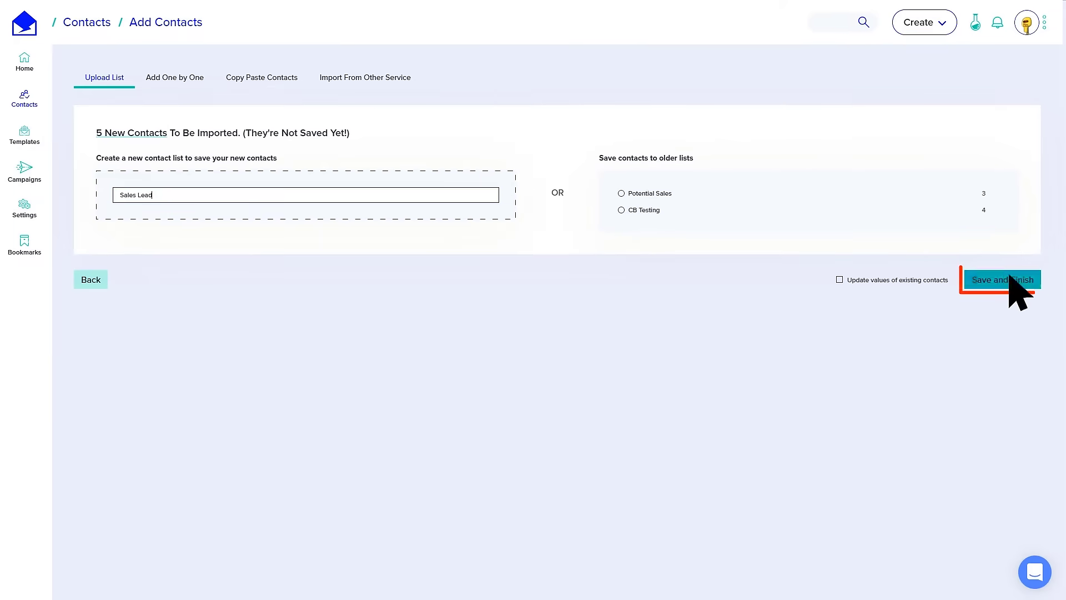
{"action": "left_click", "coordinate": [1018, 283]}
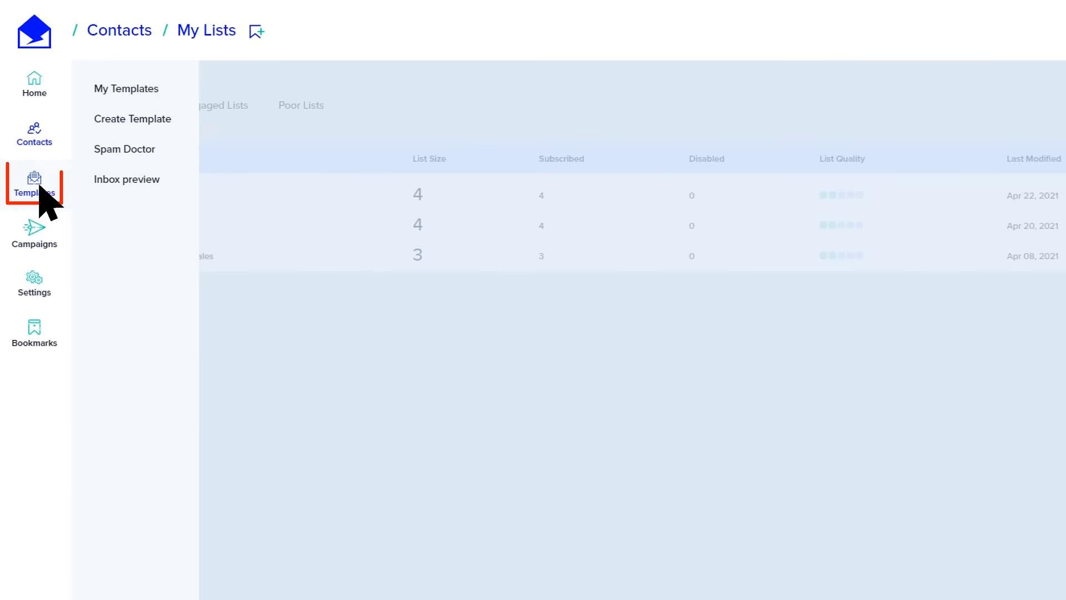
- Pick the free Invitation Event Series template for the account
{"action": "left_click", "coordinate": [143, 120]}
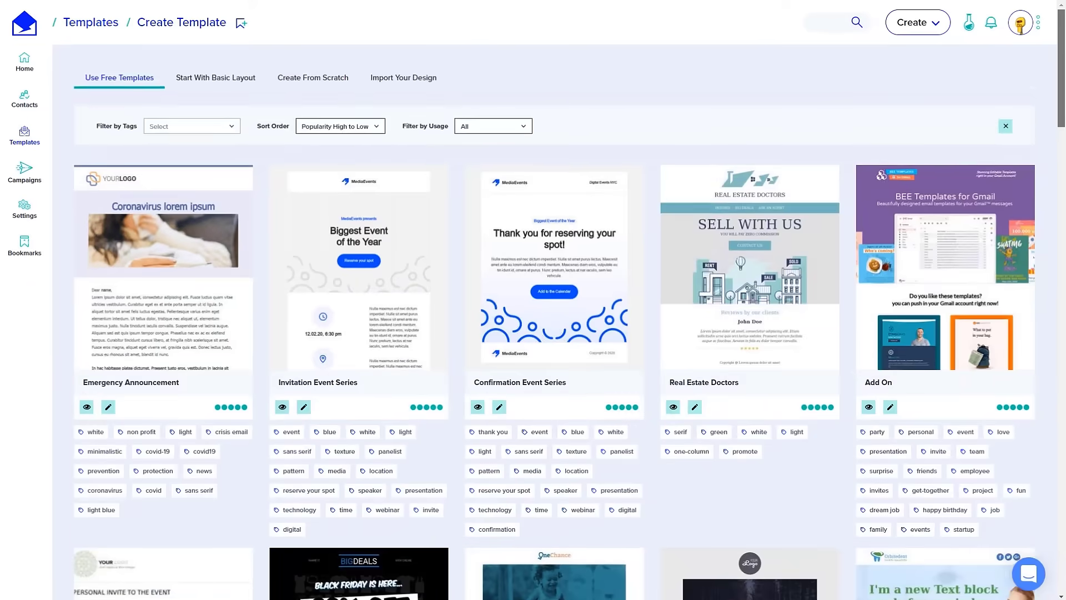
{"action": "scroll", "coordinate": [533, 334], "scroll_direction": "down", "scroll_amount": 2}
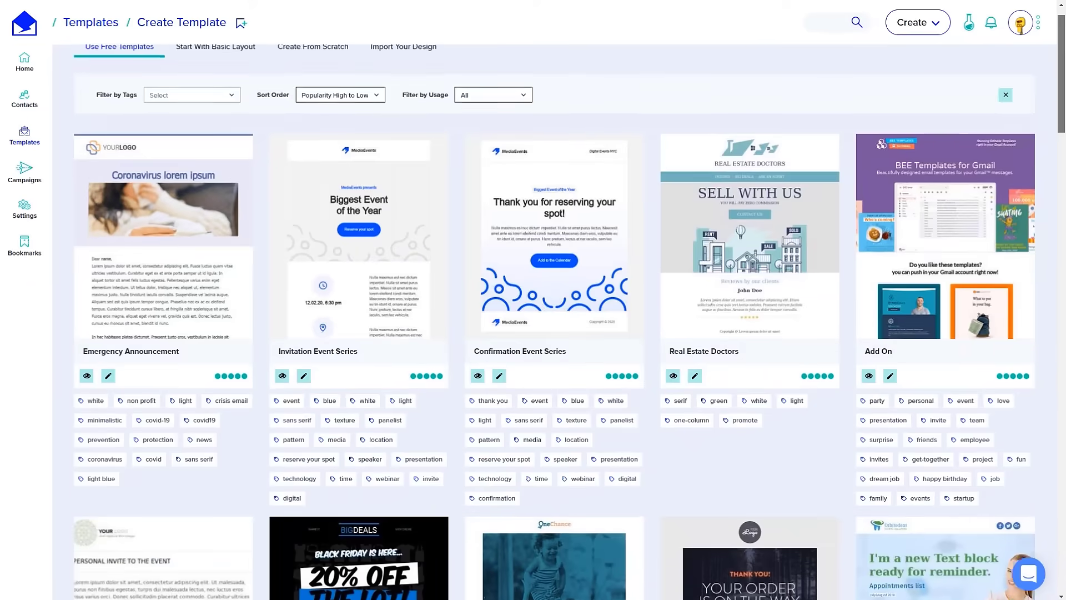
{"action": "scroll", "coordinate": [554, 333], "scroll_direction": "down", "scroll_amount": 1}
{"action": "scroll", "coordinate": [554, 333], "scroll_direction": "down", "scroll_amount": 1}
{"action": "scroll", "coordinate": [554, 334], "scroll_direction": "down", "scroll_amount": 1}
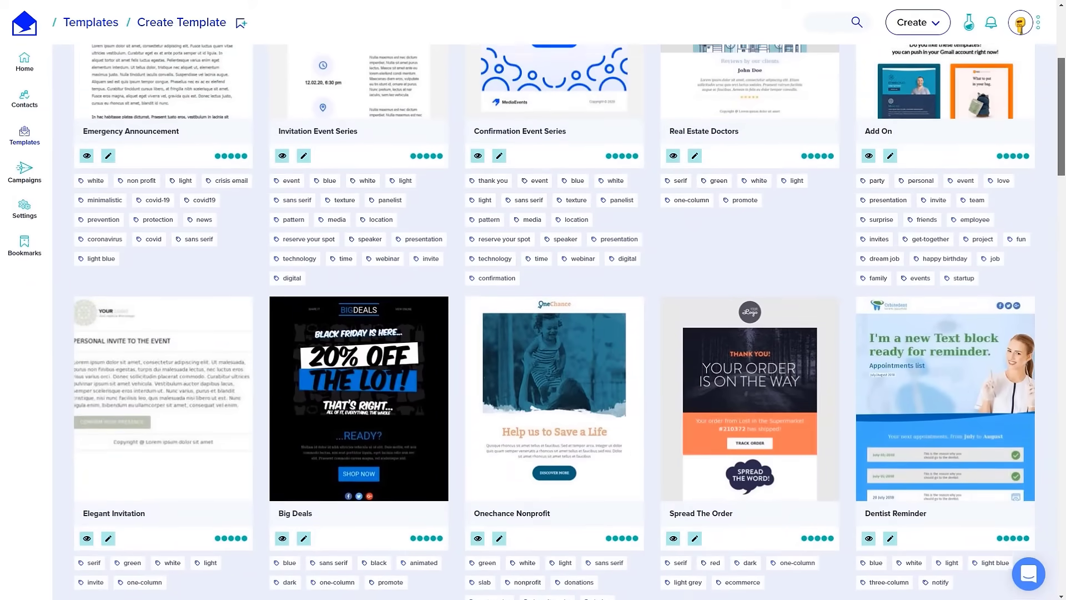
{"action": "scroll", "coordinate": [553, 334], "scroll_direction": "down", "scroll_amount": 1}
{"action": "scroll", "coordinate": [554, 322], "scroll_direction": "up", "scroll_amount": 1}
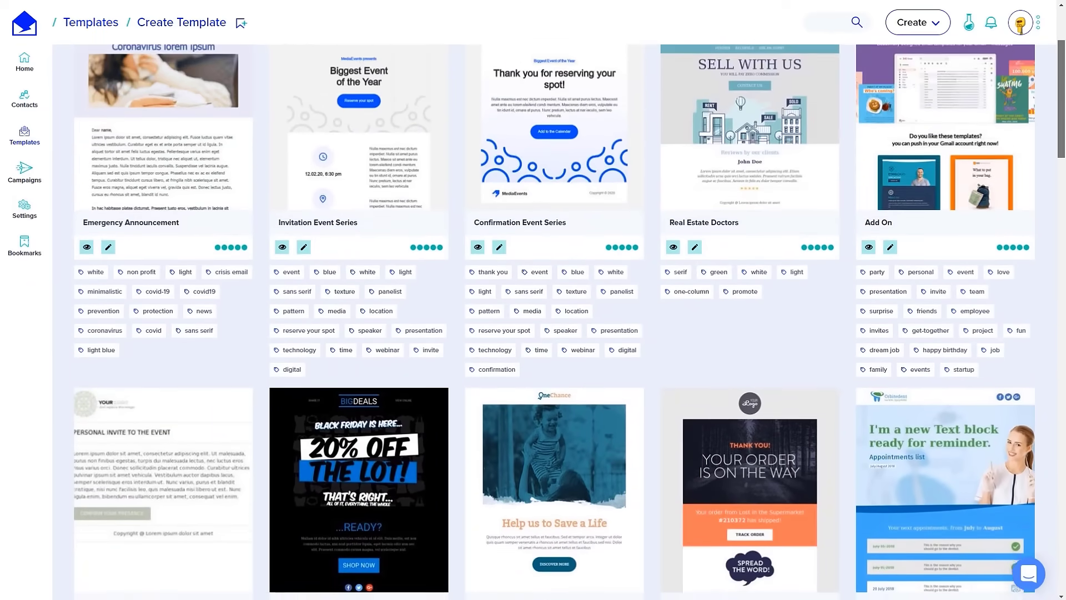
{"action": "scroll", "coordinate": [554, 321], "scroll_direction": "up", "scroll_amount": 1}
{"action": "scroll", "coordinate": [554, 321], "scroll_direction": "up", "scroll_amount": 1}
{"action": "scroll", "coordinate": [369, 409], "scroll_direction": "up", "scroll_amount": 1}
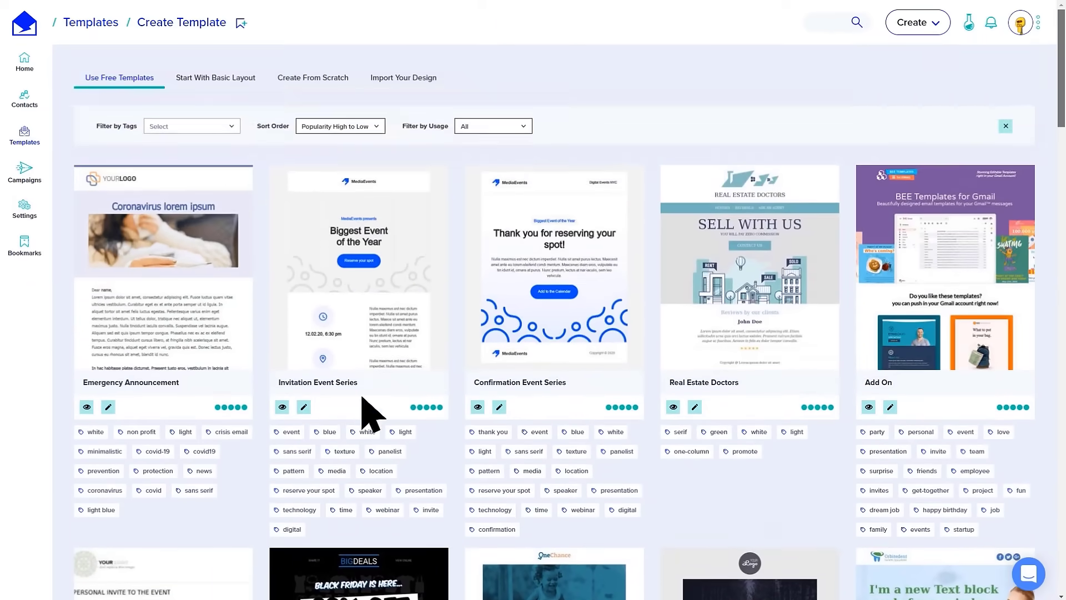
{"action": "left_click", "coordinate": [373, 303]}
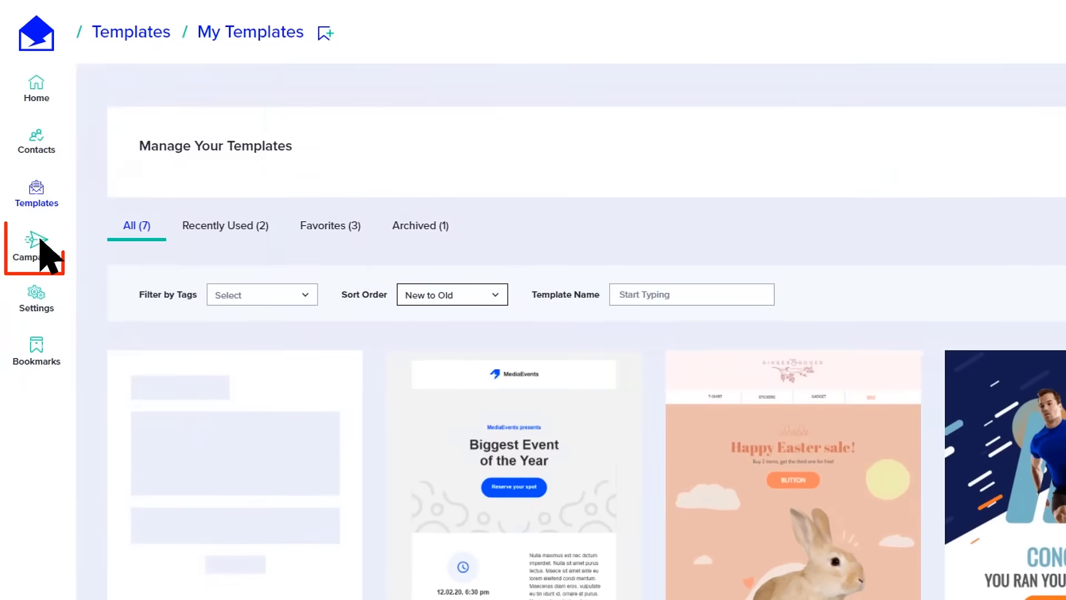
- Start a regular campaign named Sales Lead Demo tagged sale
{"action": "left_click", "coordinate": [41, 239]}
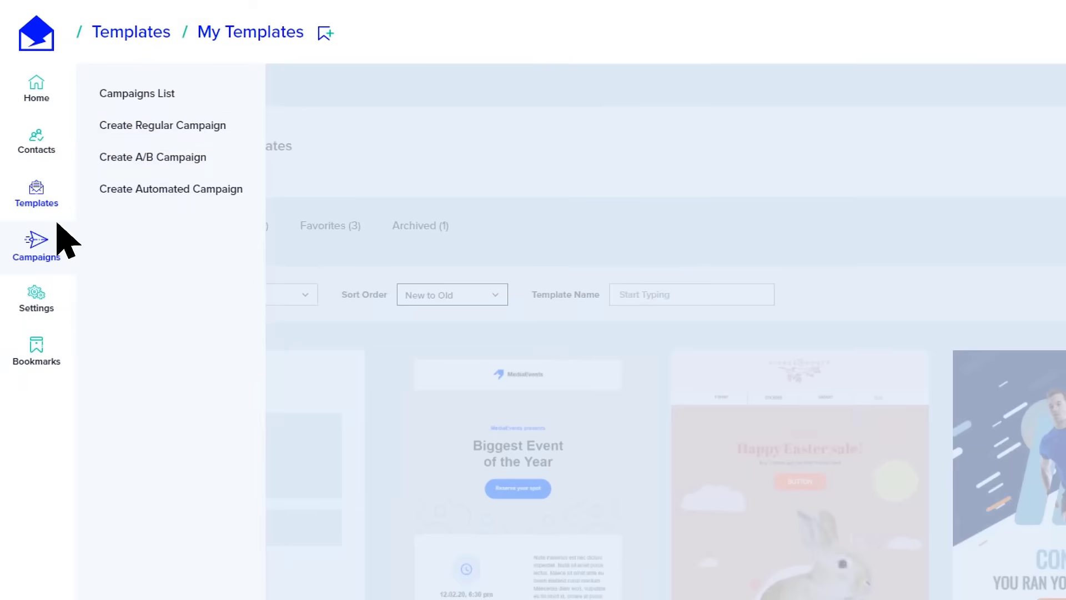
{"action": "left_click", "coordinate": [163, 125]}
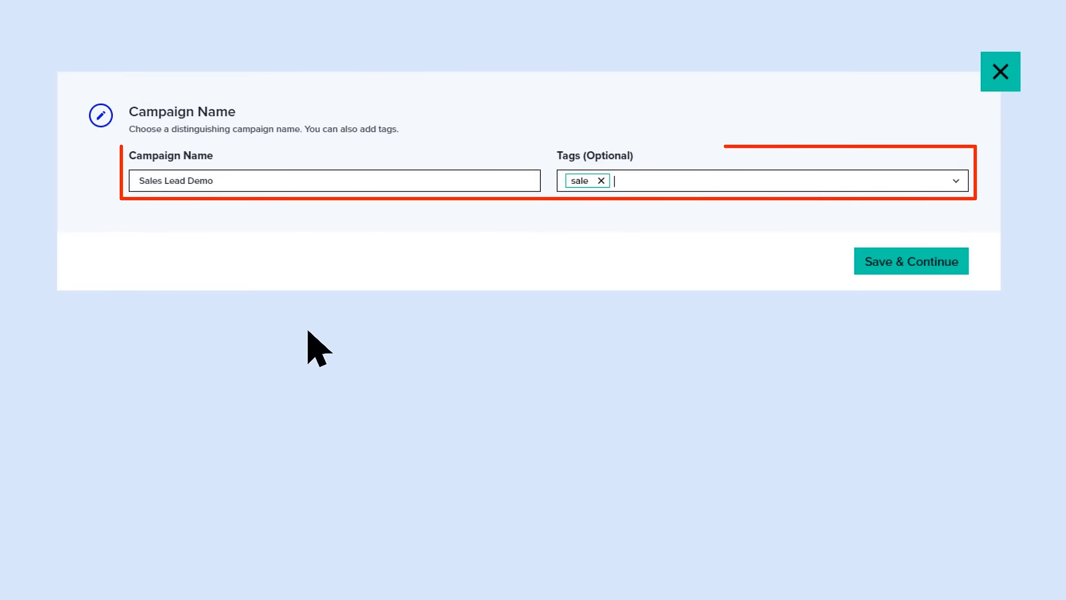
- Target the Sales Lead list with 4 recipients and set the sender address
{"action": "left_click", "coordinate": [901, 266]}
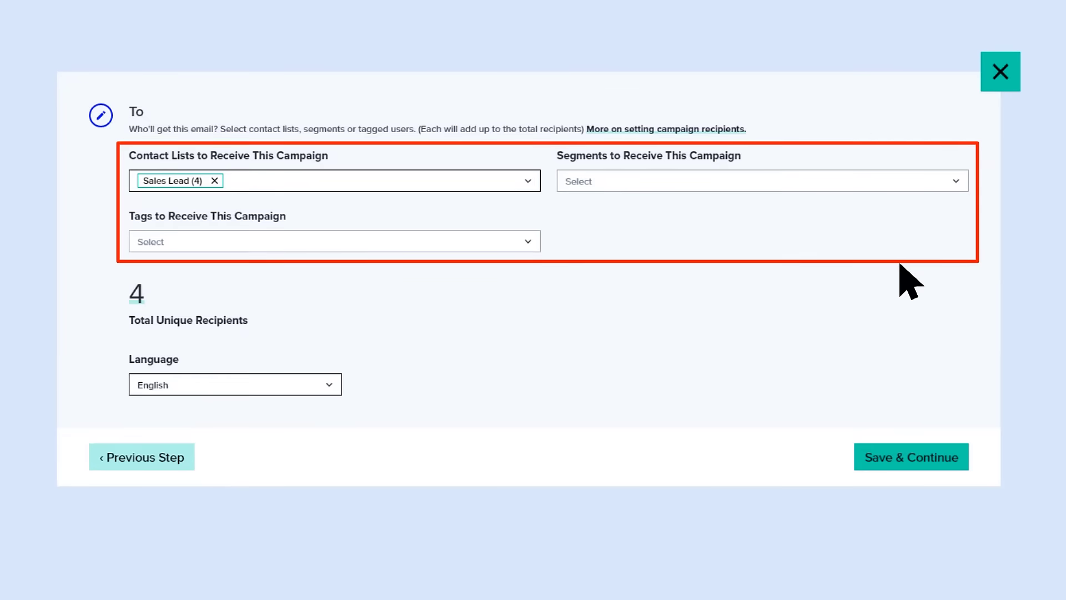
{"action": "left_click", "coordinate": [903, 459]}
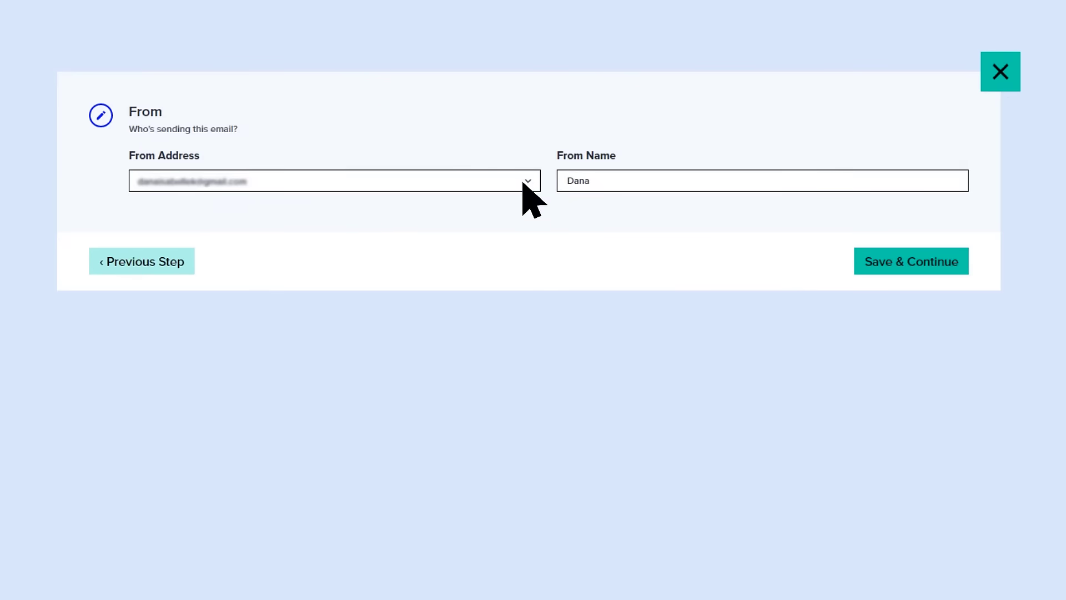
{"action": "left_click", "coordinate": [437, 259]}
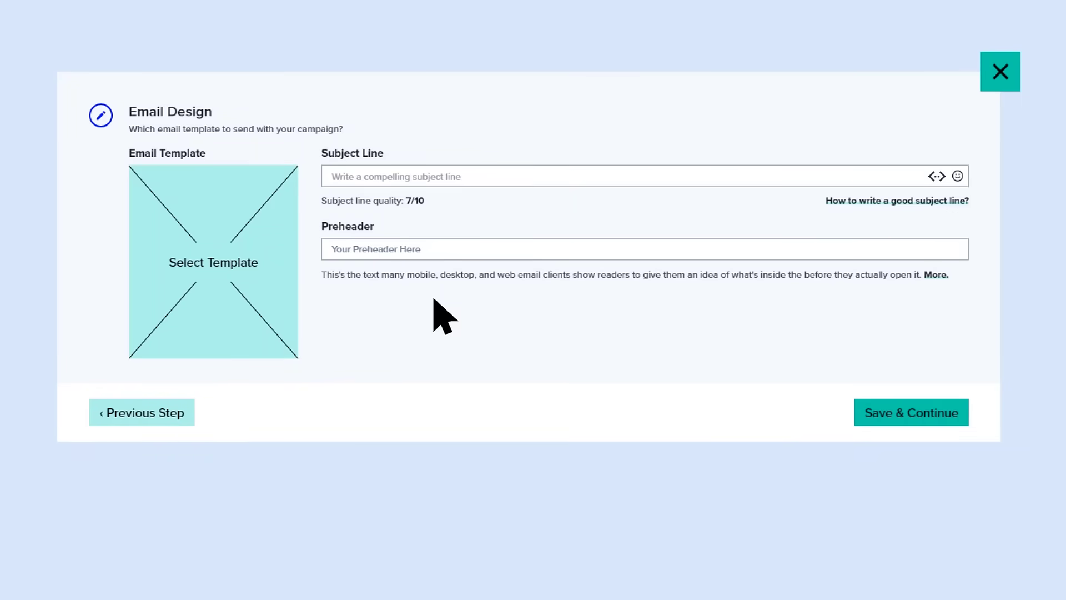
- Attach the MediaEvents invitation template with subject "I was right - and that's not good for you"
{"action": "left_click", "coordinate": [210, 313]}
{"action": "type", "text": "I was right - an"}
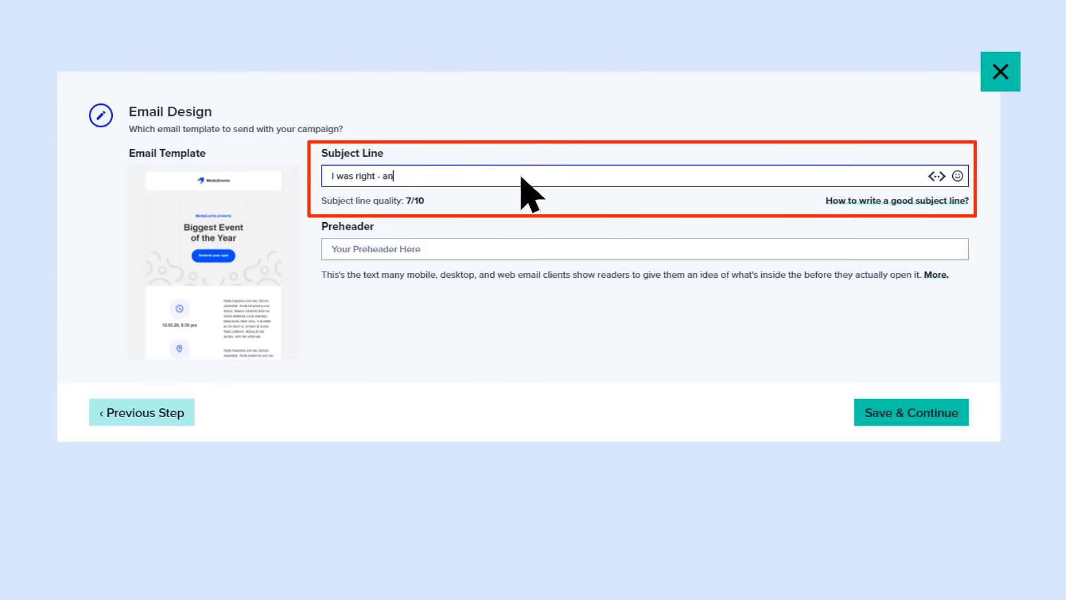
{"action": "type", "text": "d that's not good for you"}
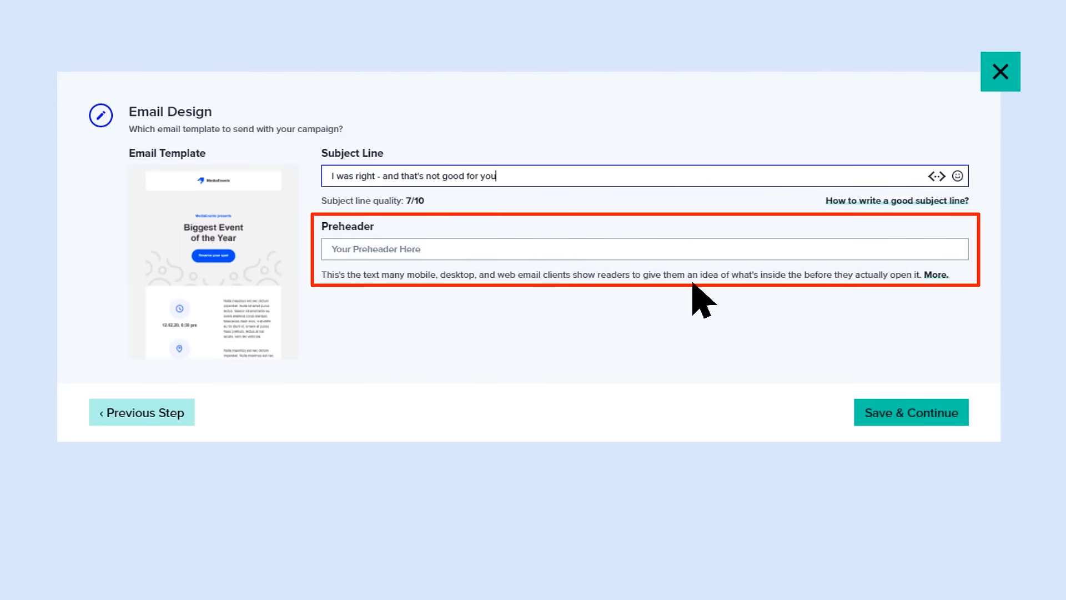
{"action": "left_click", "coordinate": [904, 413]}
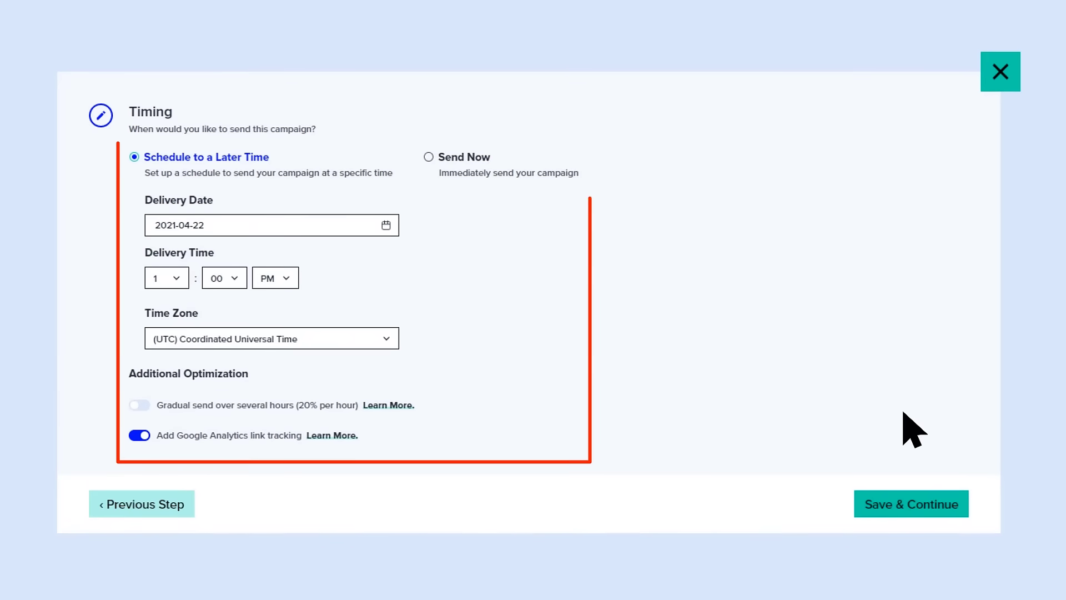
- Confirm the timing, review the summary and launch the Sales Lead Demo campaign
{"action": "left_click", "coordinate": [926, 510]}
{"action": "scroll", "coordinate": [916, 521], "scroll_direction": "down", "scroll_amount": 1}
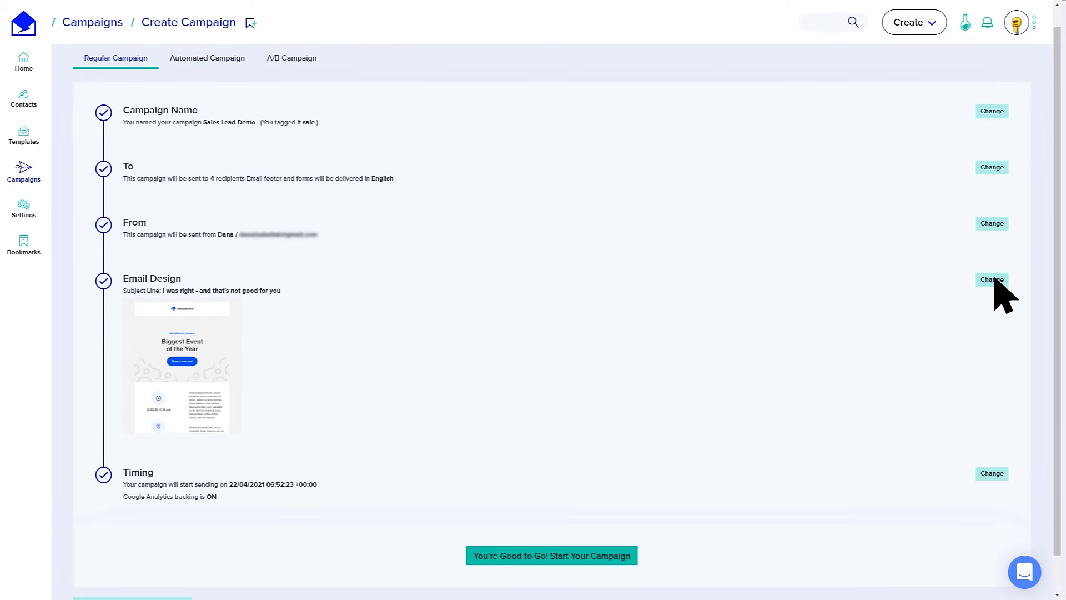
{"action": "left_click", "coordinate": [600, 553]}
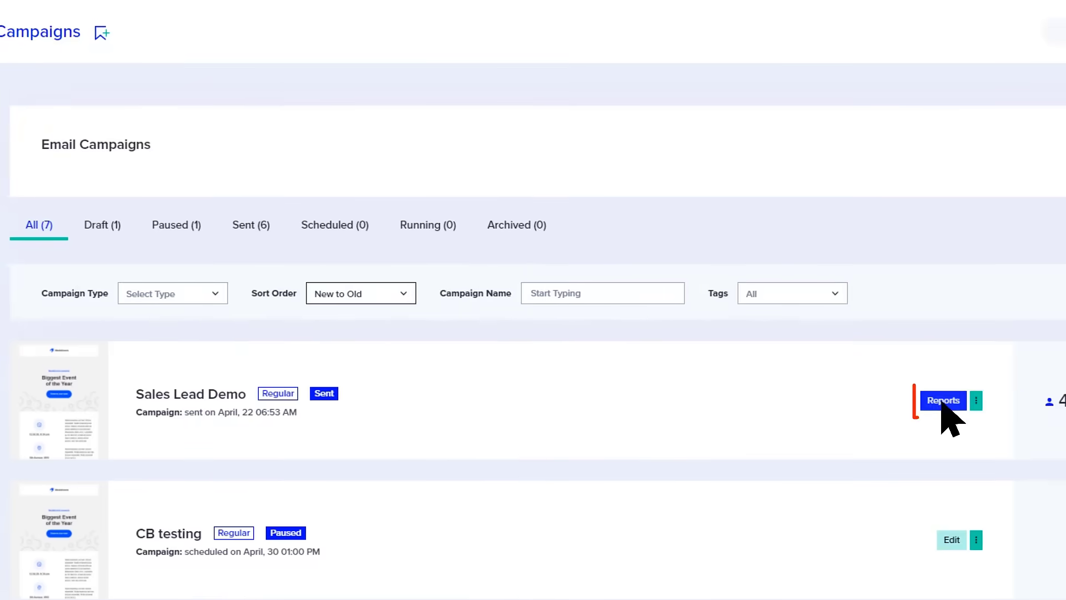
- Open the report for Dodo's Big Launch Campaign showing 491 recipients, 139 opens, 26 clicks
{"action": "left_click", "coordinate": [941, 401]}
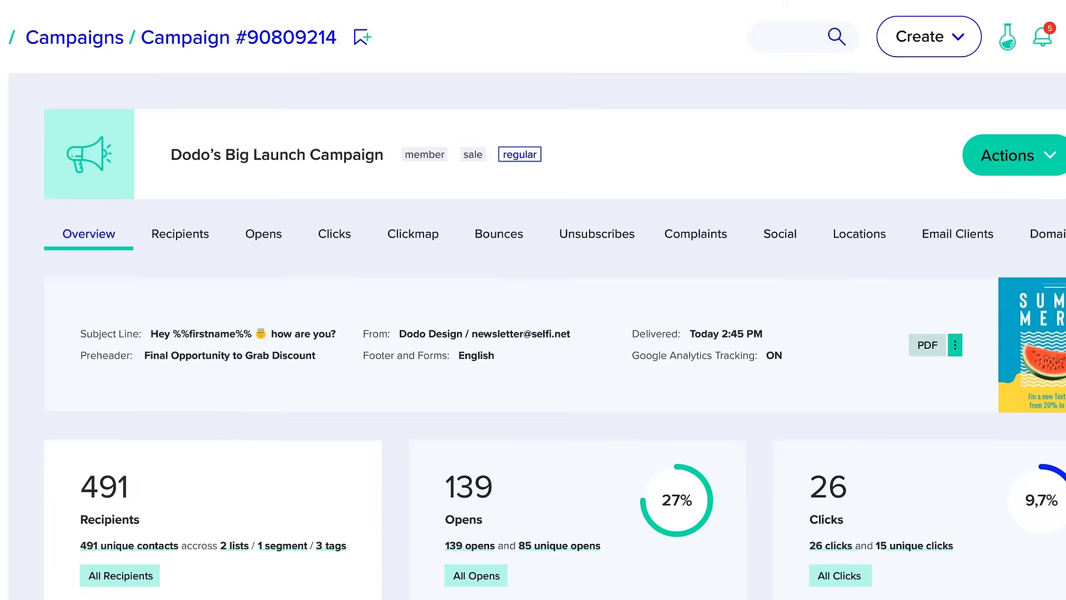